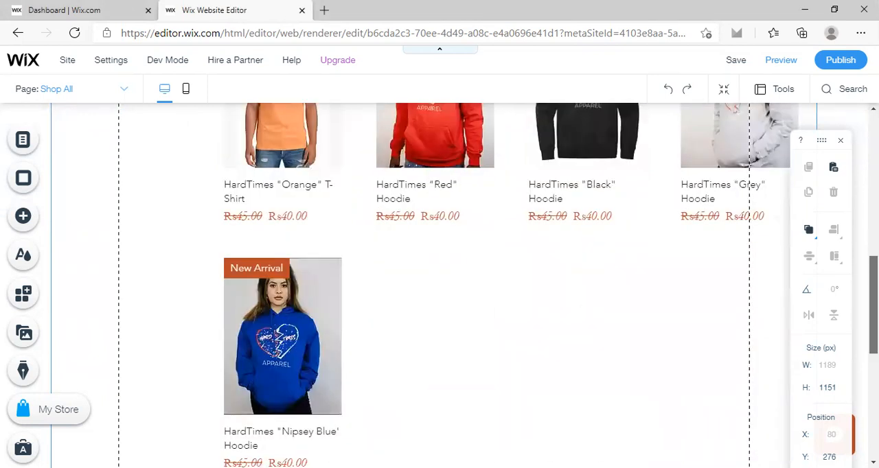
{"action": "scroll", "coordinate": [470, 285], "scroll_direction": "down", "scroll_amount": 4}
Review the product gallery on the Shop All page, from the heading down to the last product row.
{"action": "scroll", "coordinate": [439, 285], "scroll_direction": "up", "scroll_amount": 1}
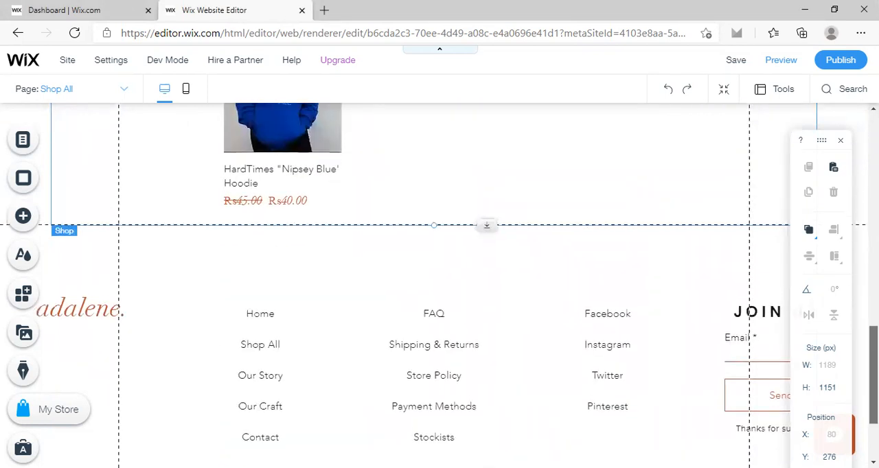
{"action": "scroll", "coordinate": [440, 285], "scroll_direction": "up", "scroll_amount": 7}
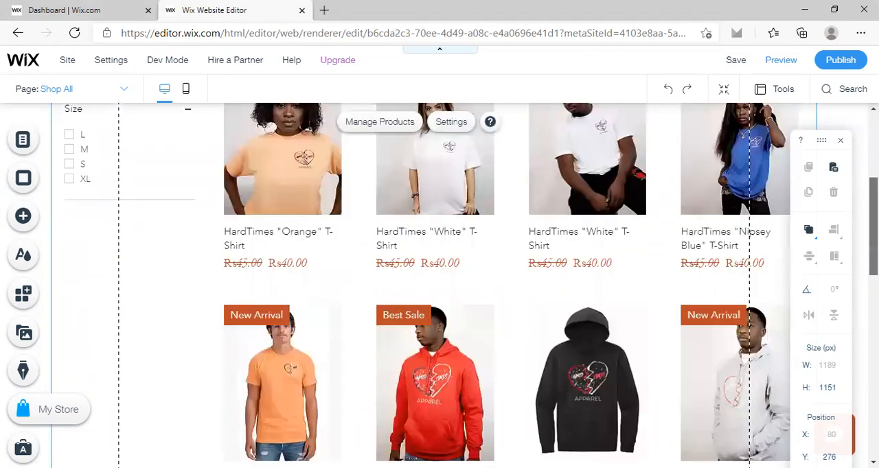
{"action": "scroll", "coordinate": [439, 285], "scroll_direction": "up", "scroll_amount": 4}
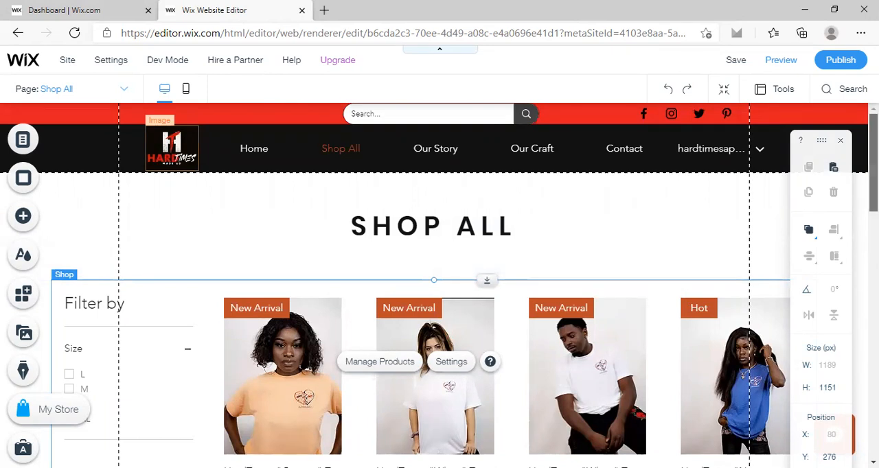
{"action": "scroll", "coordinate": [440, 275], "scroll_direction": "down", "scroll_amount": 1}
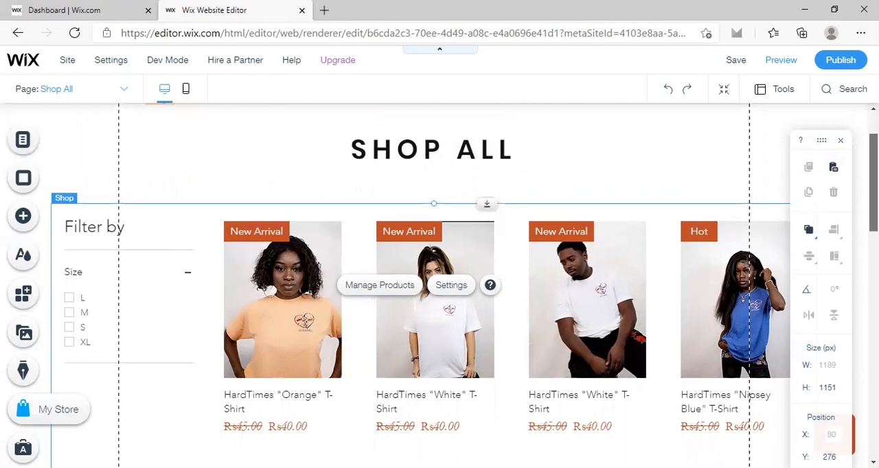
{"action": "scroll", "coordinate": [439, 286], "scroll_direction": "down", "scroll_amount": 1}
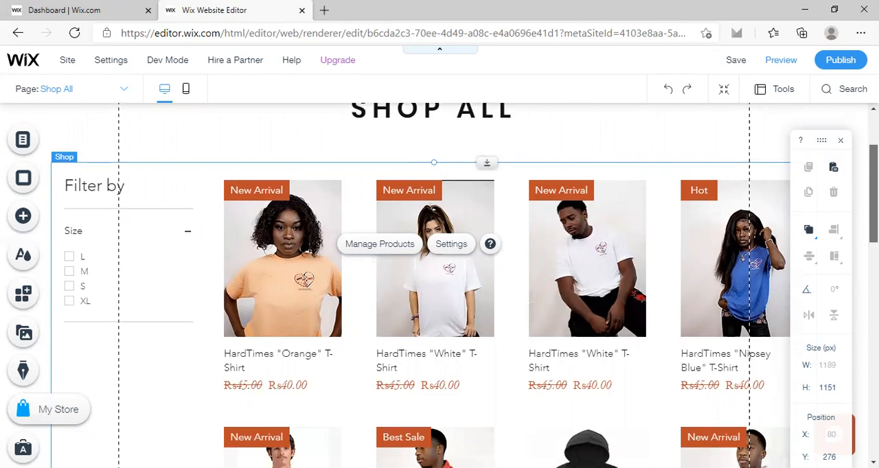
{"action": "scroll", "coordinate": [440, 286], "scroll_direction": "down", "scroll_amount": 1}
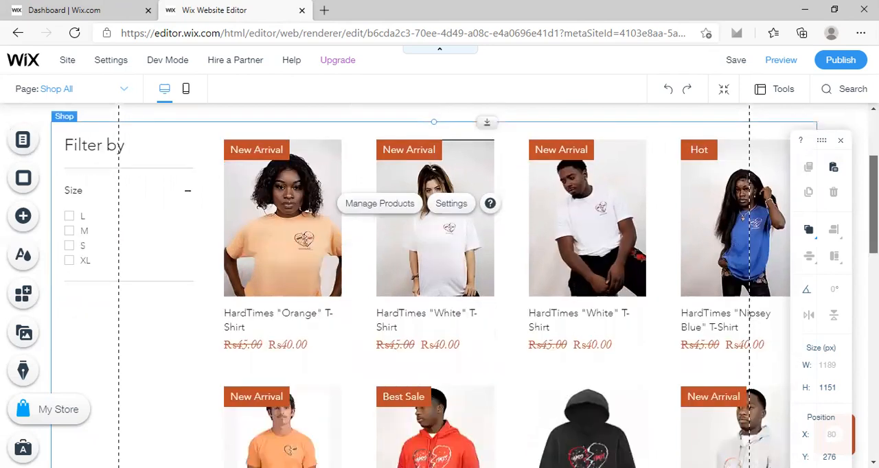
{"action": "scroll", "coordinate": [464, 287], "scroll_direction": "down", "scroll_amount": 1}
{"action": "scroll", "coordinate": [434, 285], "scroll_direction": "down", "scroll_amount": 3}
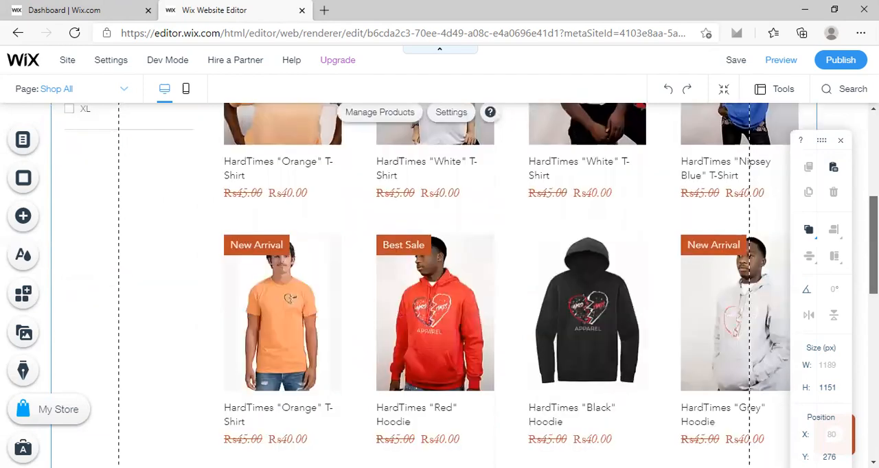
{"action": "scroll", "coordinate": [434, 285], "scroll_direction": "down", "scroll_amount": 4}
{"action": "scroll", "coordinate": [434, 285], "scroll_direction": "down", "scroll_amount": 1}
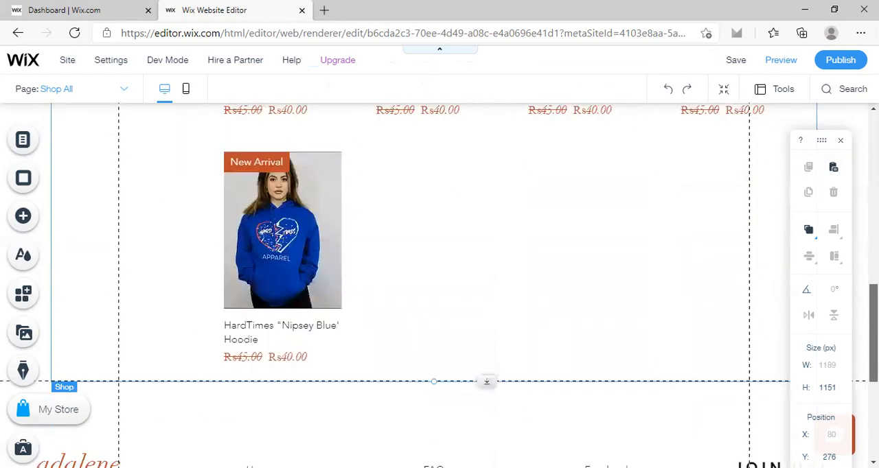
{"action": "scroll", "coordinate": [434, 285], "scroll_direction": "up", "scroll_amount": 2}
{"action": "scroll", "coordinate": [434, 285], "scroll_direction": "up", "scroll_amount": 7}
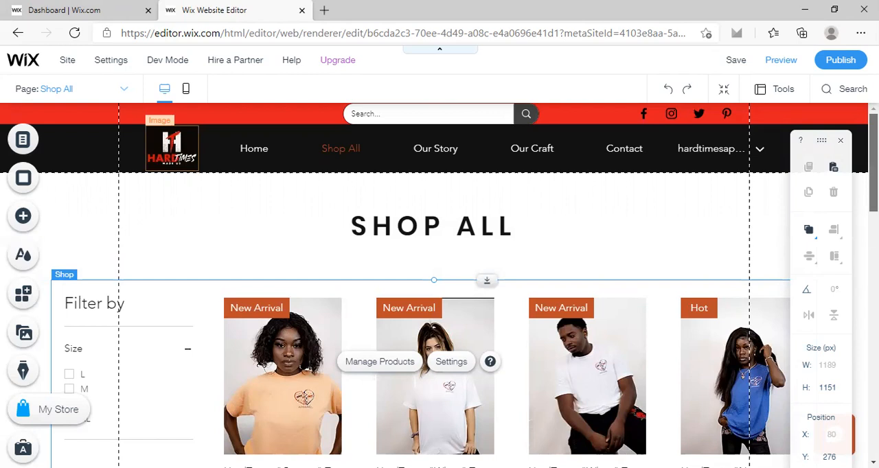
{"action": "scroll", "coordinate": [434, 285], "scroll_direction": "down", "scroll_amount": 1}
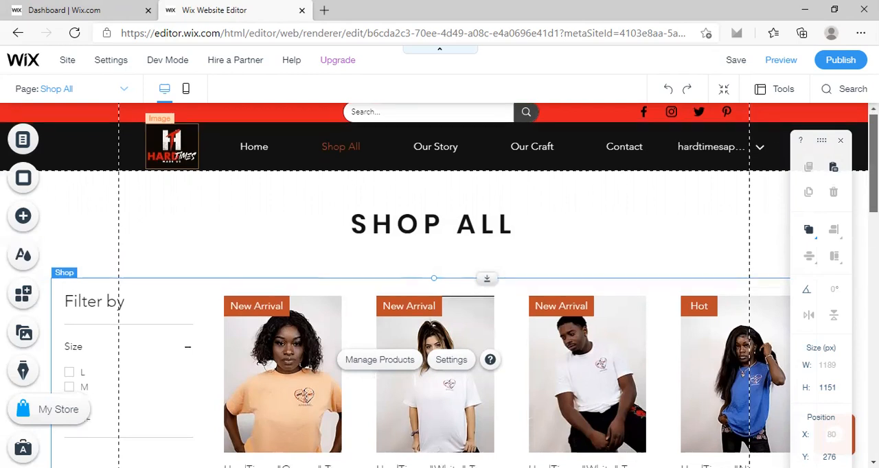
{"action": "scroll", "coordinate": [434, 285], "scroll_direction": "down", "scroll_amount": 1}
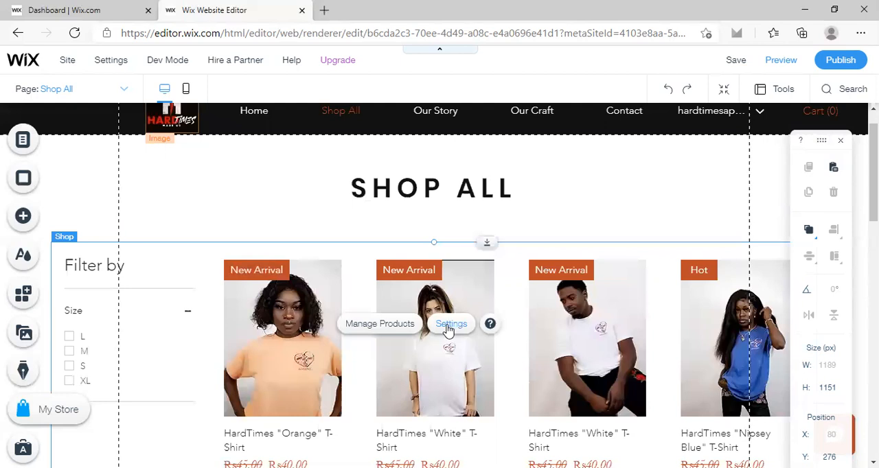
Open the shop gallery's settings and examine the layout options for display style, image ratio, text alignment and product grid.
{"action": "left_click", "coordinate": [448, 331]}
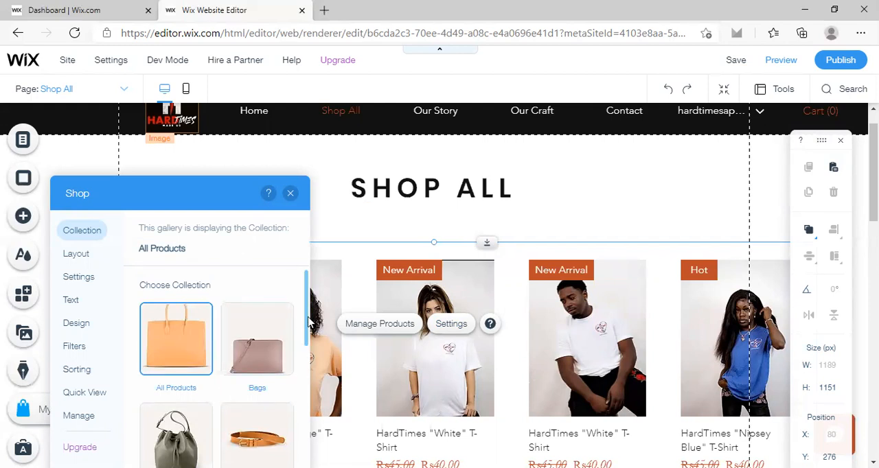
{"action": "mouse_move", "coordinate": [307, 323]}
{"action": "left_mouse_down"}
{"action": "mouse_move", "coordinate": [308, 393]}
{"action": "mouse_move", "coordinate": [306, 307]}
{"action": "left_mouse_up"}
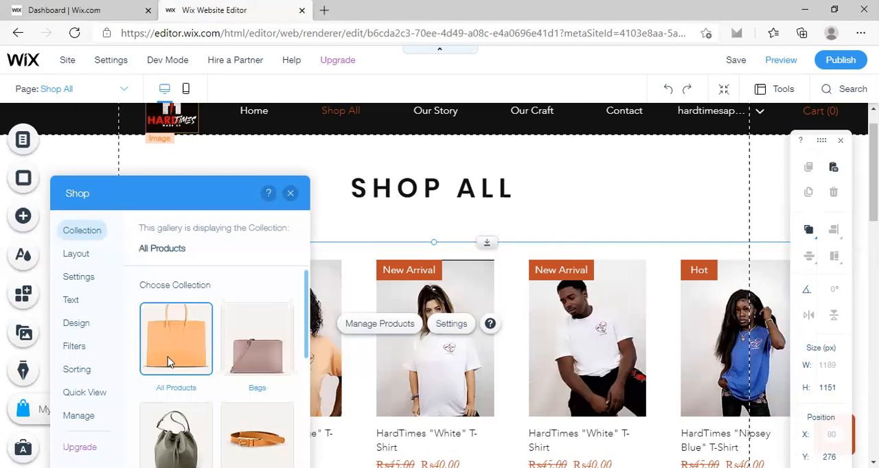
{"action": "left_click", "coordinate": [76, 257]}
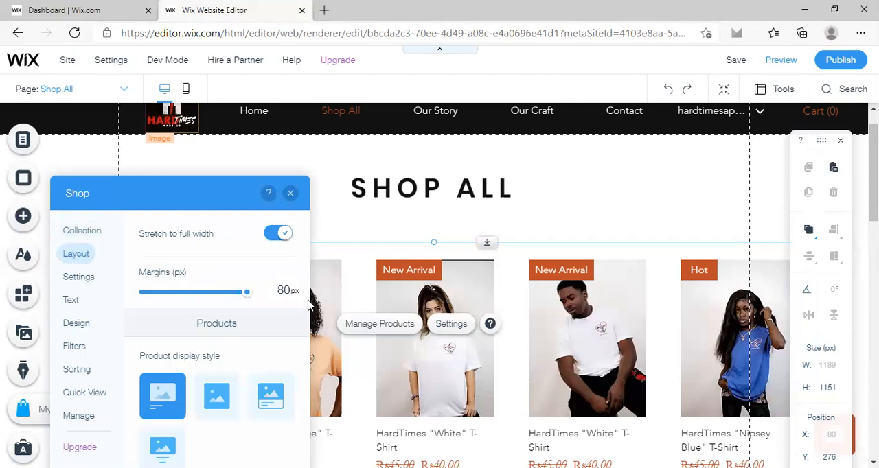
{"action": "scroll", "coordinate": [309, 327], "scroll_direction": "down", "scroll_amount": 1}
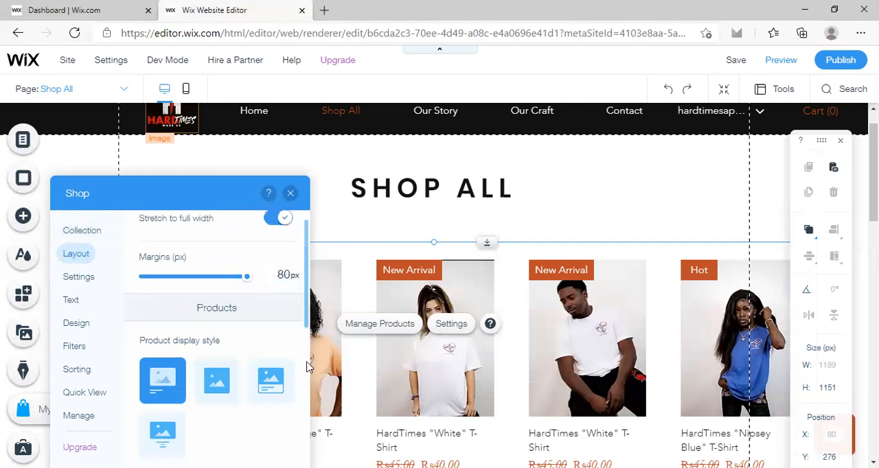
{"action": "scroll", "coordinate": [307, 368], "scroll_direction": "down", "scroll_amount": 3}
{"action": "scroll", "coordinate": [307, 447], "scroll_direction": "down", "scroll_amount": 2}
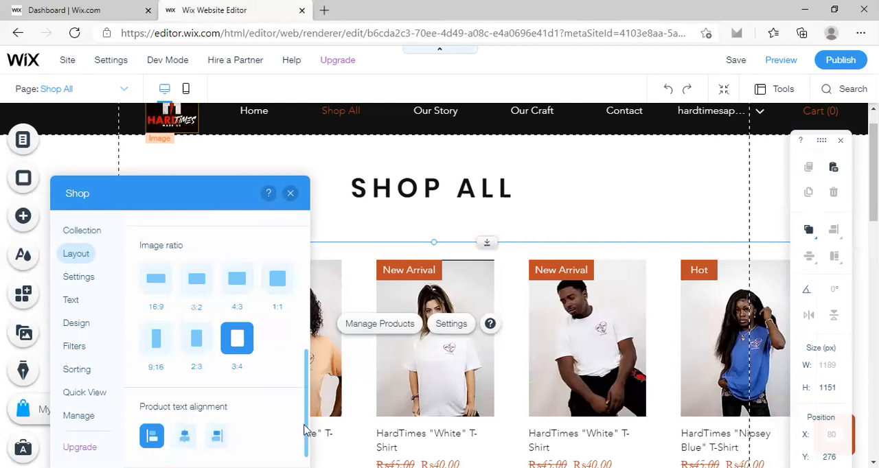
{"action": "scroll", "coordinate": [305, 431], "scroll_direction": "up", "scroll_amount": 1}
{"action": "scroll", "coordinate": [305, 430], "scroll_direction": "up", "scroll_amount": 1}
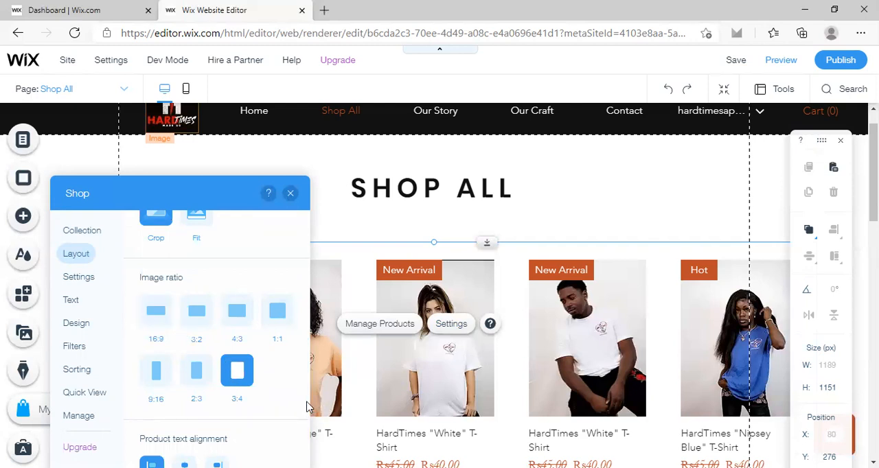
{"action": "scroll", "coordinate": [307, 412], "scroll_direction": "down", "scroll_amount": 1}
{"action": "scroll", "coordinate": [305, 437], "scroll_direction": "down", "scroll_amount": 4}
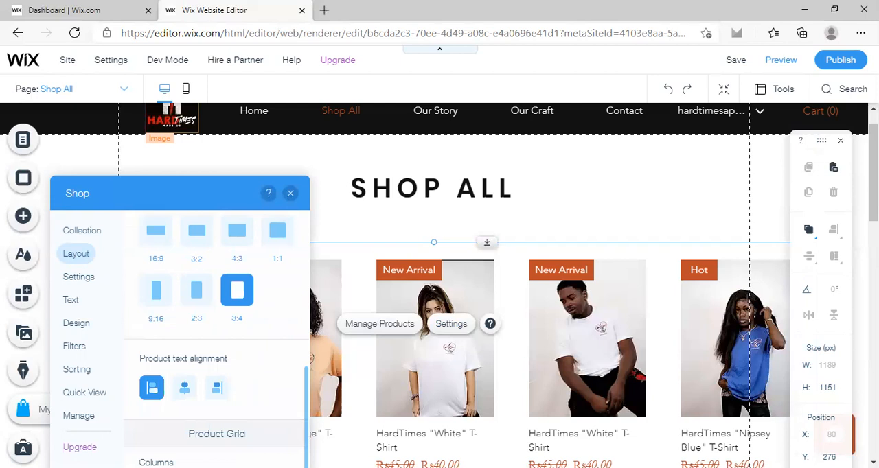
{"action": "scroll", "coordinate": [216, 338], "scroll_direction": "down", "scroll_amount": 1}
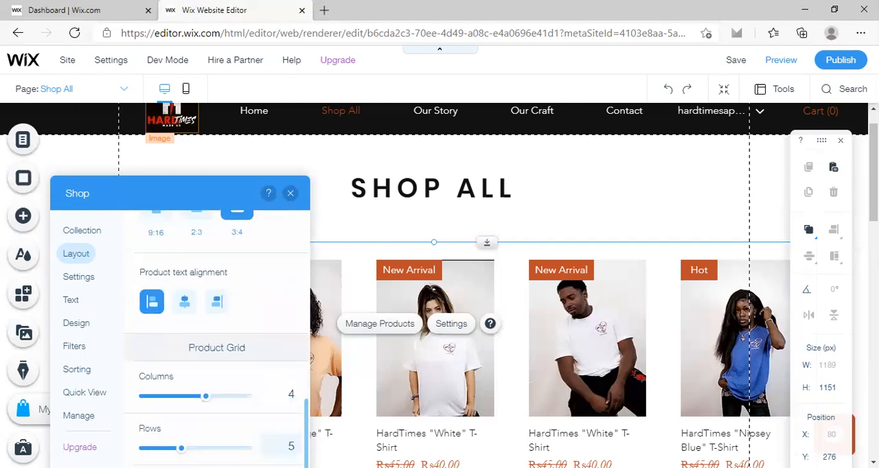
{"action": "scroll", "coordinate": [217, 339], "scroll_direction": "down", "scroll_amount": 1}
{"action": "scroll", "coordinate": [217, 339], "scroll_direction": "down", "scroll_amount": 1}
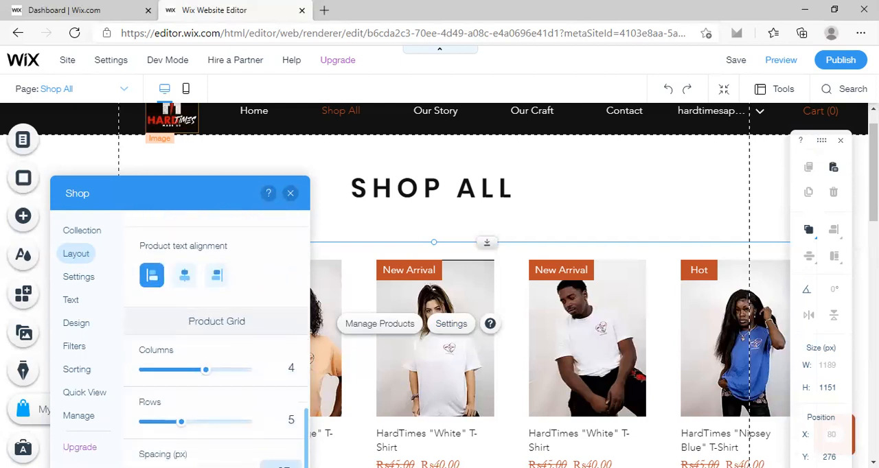
{"action": "scroll", "coordinate": [308, 407], "scroll_direction": "down", "scroll_amount": 1}
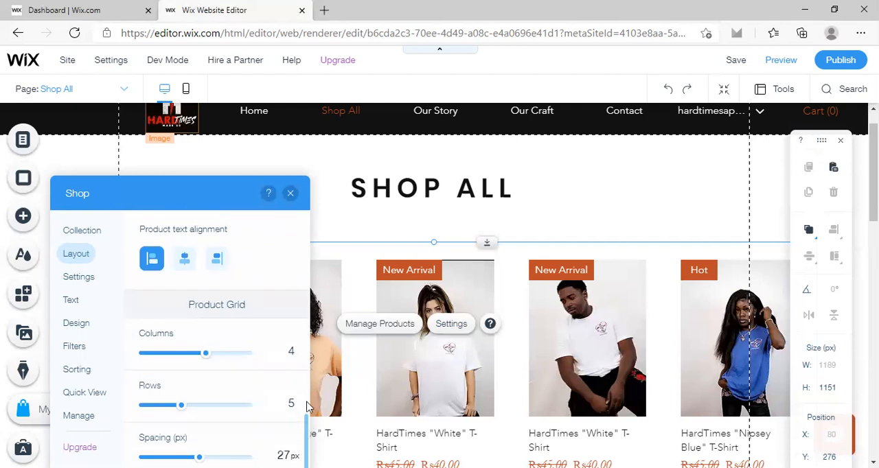
Change the gallery's product display style to the layout with centered text below the image.
{"action": "left_click_drag", "start_coordinate": [308, 407], "coordinate": [308, 335]}
{"action": "scroll", "coordinate": [308, 334], "scroll_direction": "up", "scroll_amount": 3}
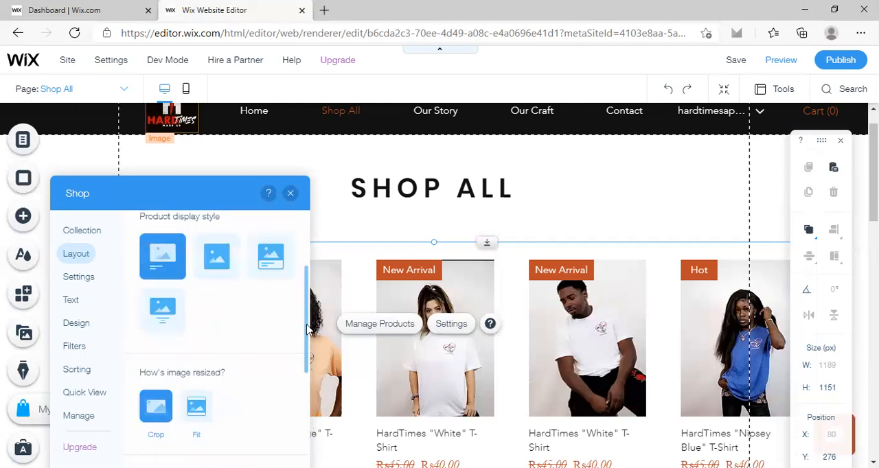
{"action": "scroll", "coordinate": [308, 333], "scroll_direction": "up", "scroll_amount": 1}
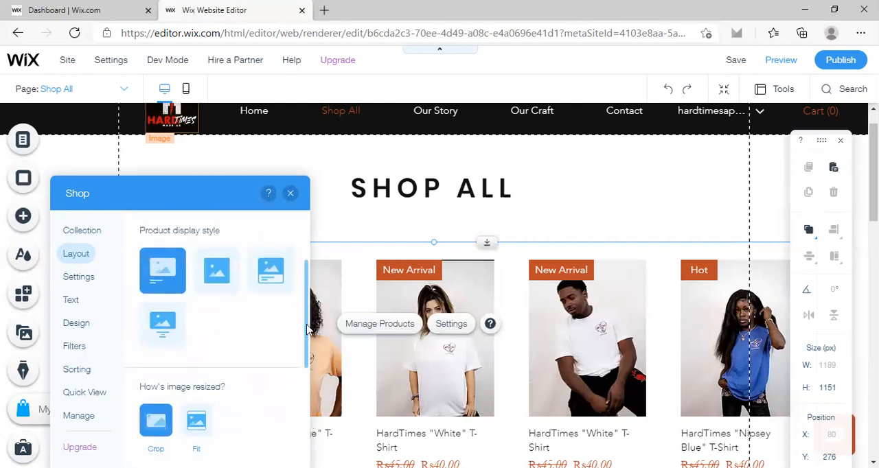
{"action": "left_click", "coordinate": [160, 336]}
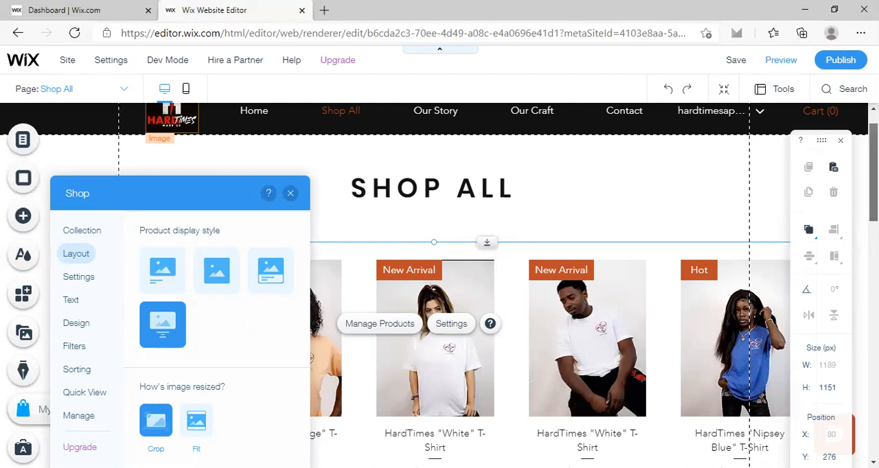
{"action": "scroll", "coordinate": [720, 252], "scroll_direction": "down", "scroll_amount": 2}
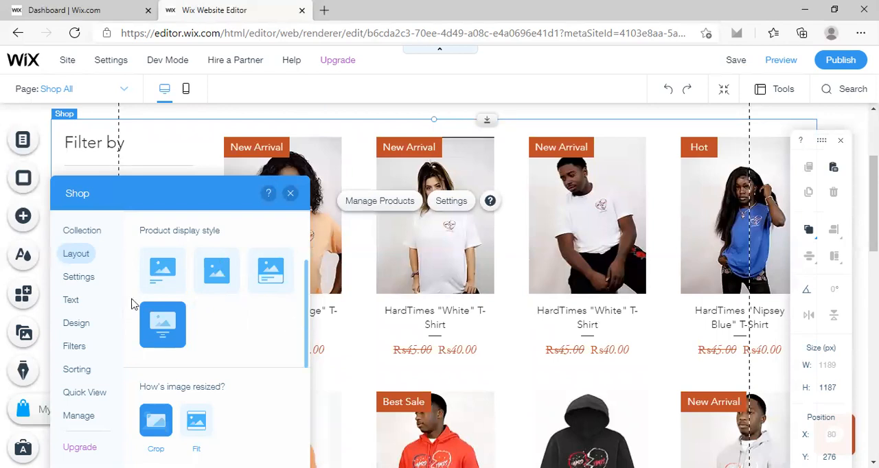
Enable the Add to Cart button for the products in the shop gallery.
{"action": "left_click", "coordinate": [74, 283]}
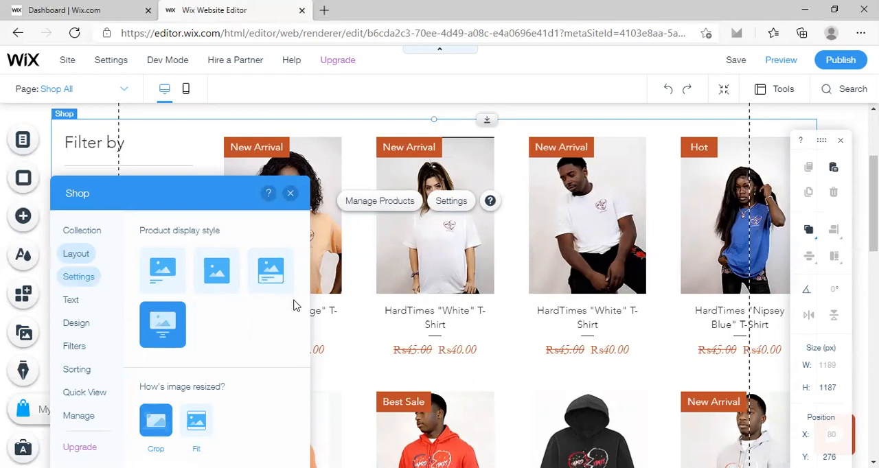
{"action": "scroll", "coordinate": [302, 309], "scroll_direction": "down", "scroll_amount": 2}
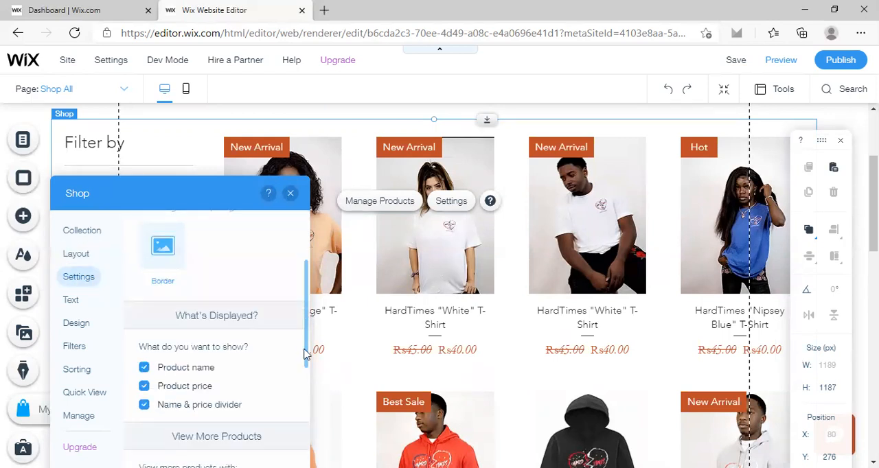
{"action": "scroll", "coordinate": [306, 347], "scroll_direction": "down", "scroll_amount": 2}
{"action": "scroll", "coordinate": [306, 356], "scroll_direction": "down", "scroll_amount": 1}
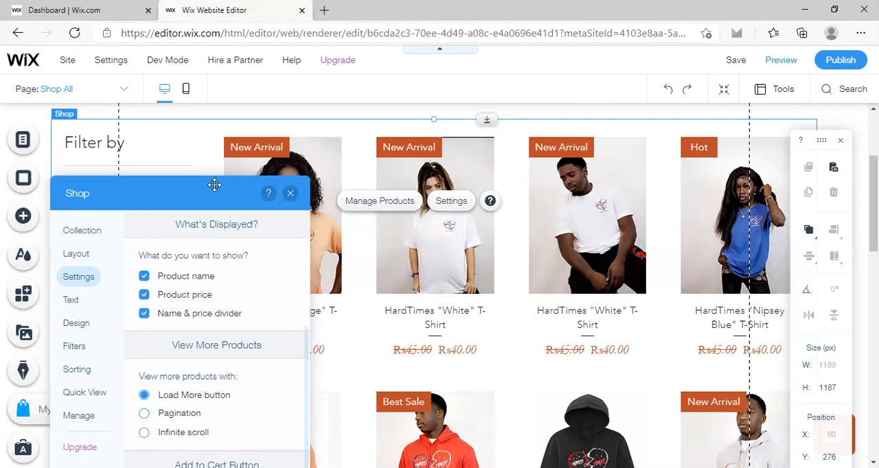
{"action": "left_click_drag", "start_coordinate": [215, 184], "coordinate": [226, 127]}
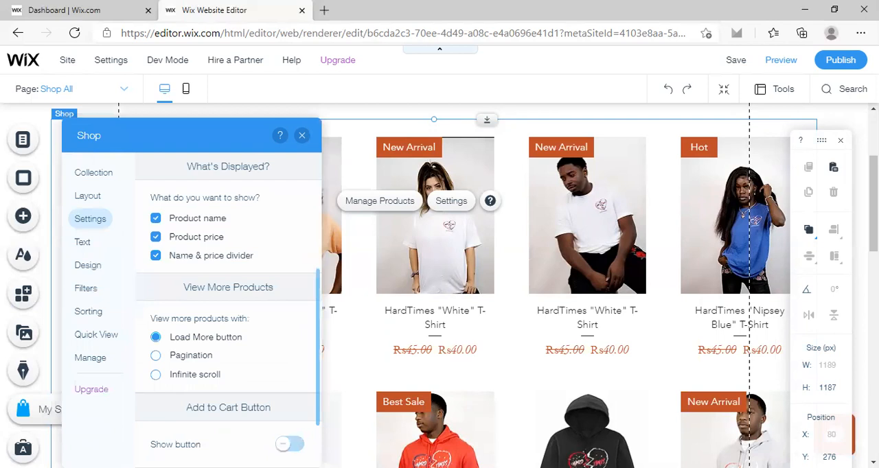
{"action": "left_click", "coordinate": [295, 445]}
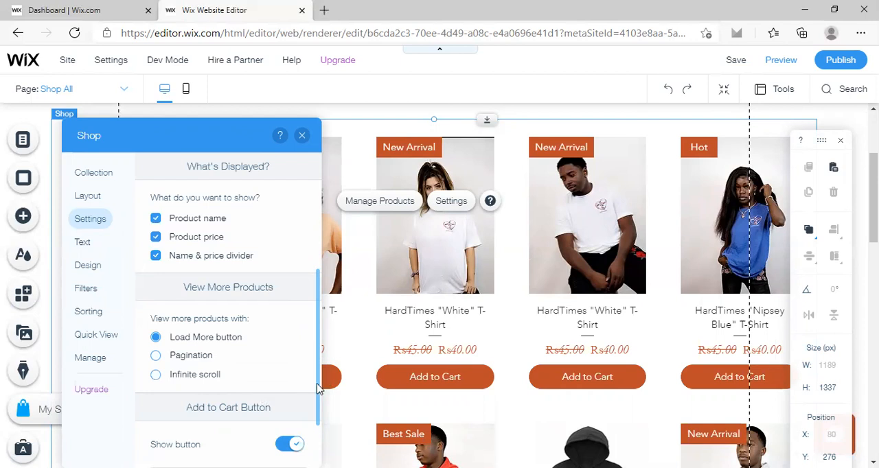
Examine the gallery's options for hover effects, displayed product details, viewing more products and Add to Cart button behavior.
{"action": "left_click_drag", "start_coordinate": [317, 389], "coordinate": [326, 270]}
{"action": "scroll", "coordinate": [315, 336], "scroll_direction": "up", "scroll_amount": 1}
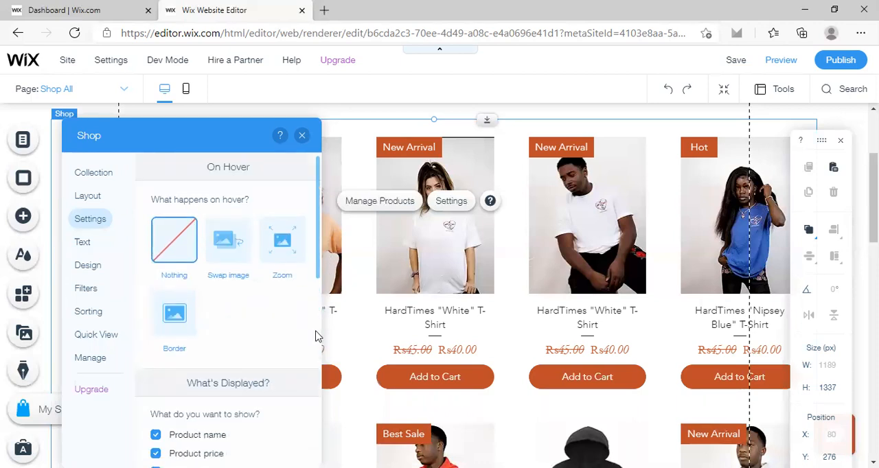
{"action": "scroll", "coordinate": [315, 336], "scroll_direction": "down", "scroll_amount": 3}
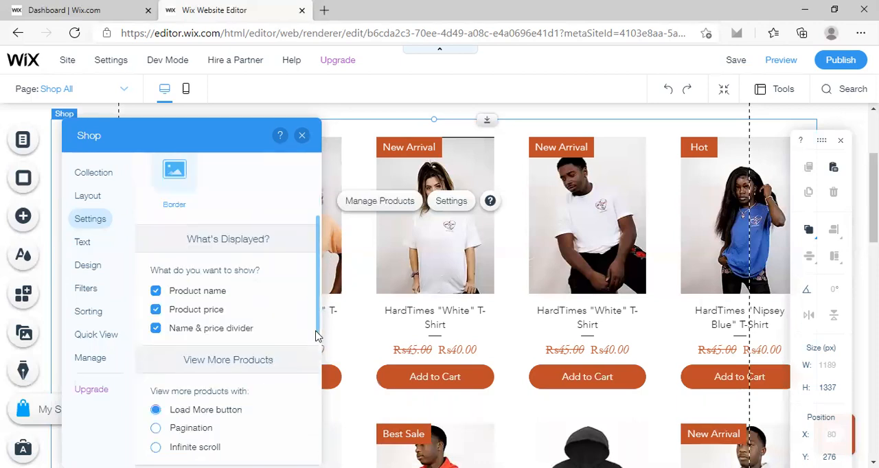
{"action": "left_click_drag", "start_coordinate": [315, 337], "coordinate": [315, 380]}
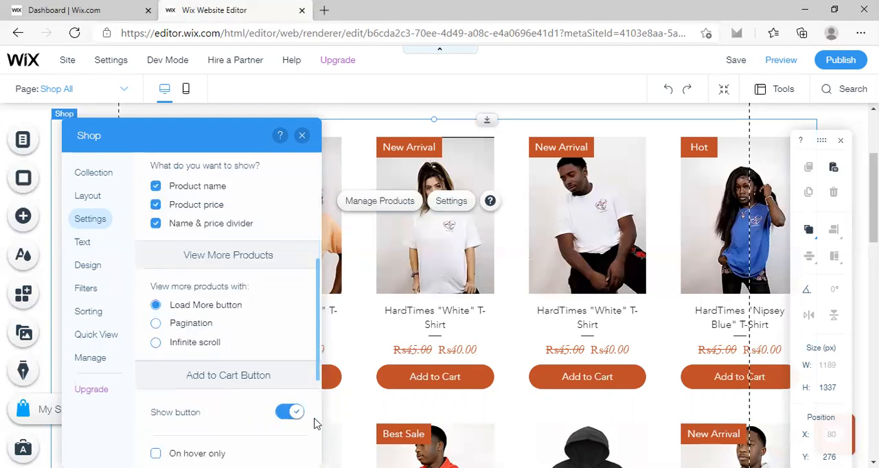
{"action": "scroll", "coordinate": [316, 426], "scroll_direction": "down", "scroll_amount": 3}
{"action": "scroll", "coordinate": [320, 352], "scroll_direction": "down", "scroll_amount": 1}
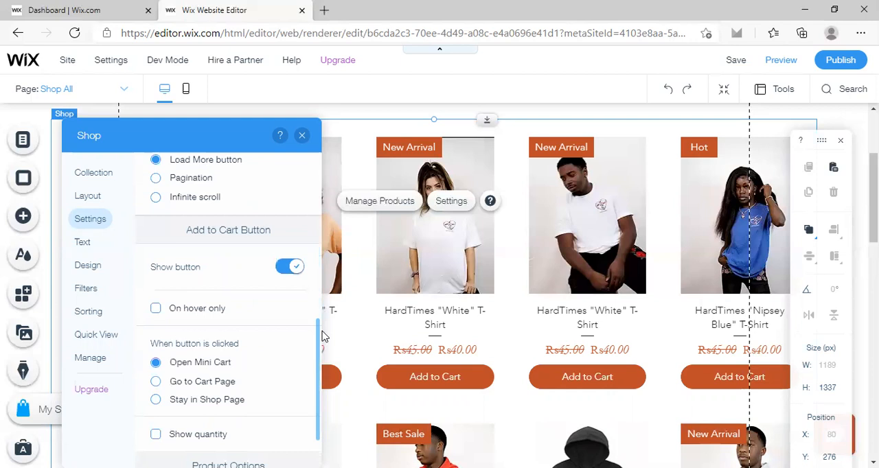
{"action": "scroll", "coordinate": [320, 336], "scroll_direction": "up", "scroll_amount": 4}
{"action": "scroll", "coordinate": [326, 282], "scroll_direction": "up", "scroll_amount": 3}
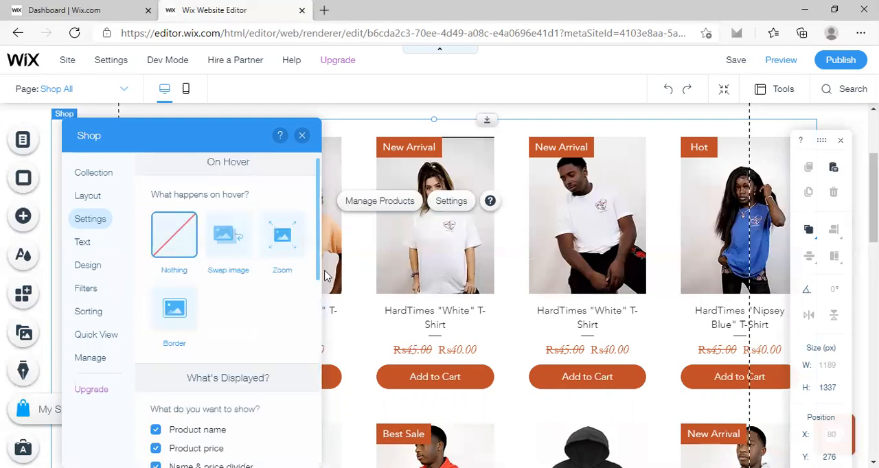
Review the gallery's hover, displayed details and load-more settings again, along with what the Add to Cart button does.
{"action": "scroll", "coordinate": [324, 273], "scroll_direction": "up", "scroll_amount": 1}
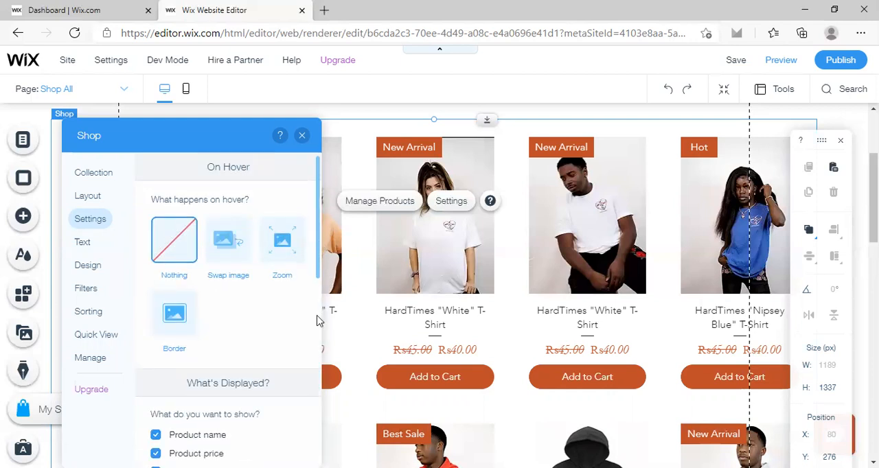
{"action": "scroll", "coordinate": [318, 321], "scroll_direction": "down", "scroll_amount": 2}
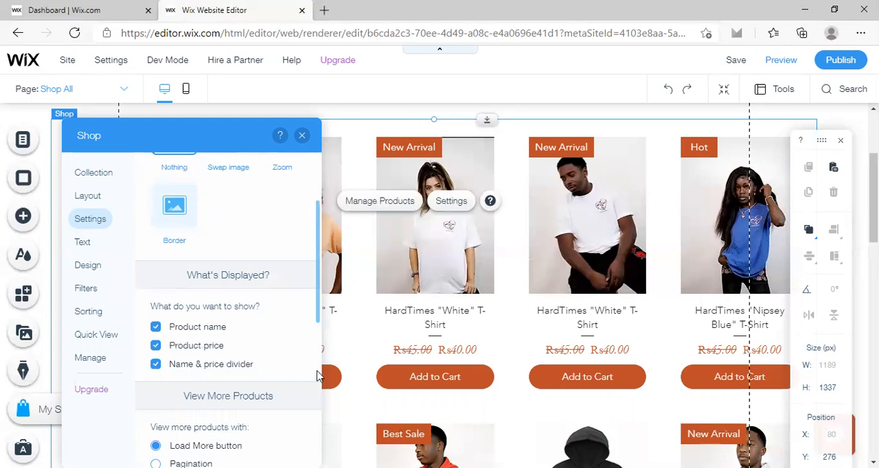
{"action": "scroll", "coordinate": [317, 375], "scroll_direction": "down", "scroll_amount": 2}
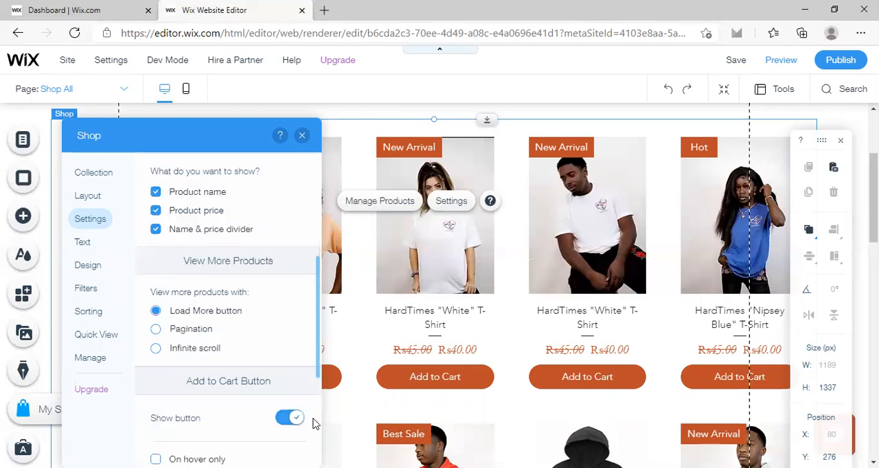
{"action": "scroll", "coordinate": [313, 426], "scroll_direction": "down", "scroll_amount": 2}
{"action": "scroll", "coordinate": [312, 427], "scroll_direction": "down", "scroll_amount": 1}
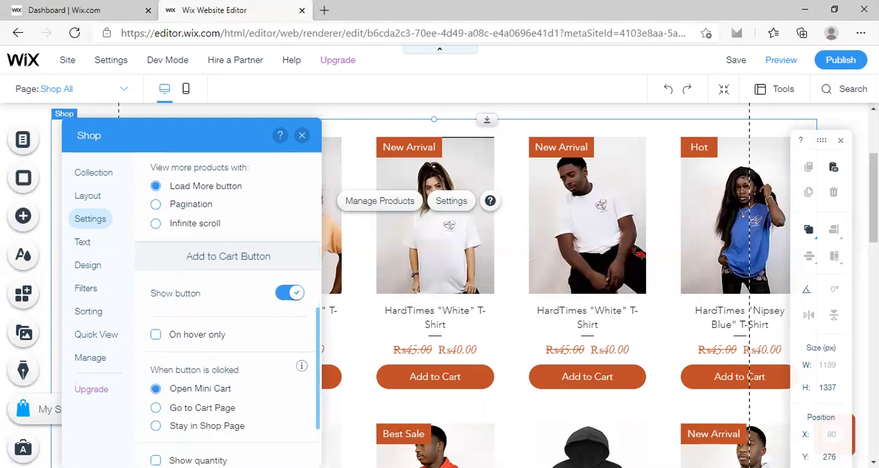
{"action": "scroll", "coordinate": [319, 405], "scroll_direction": "down", "scroll_amount": 1}
{"action": "scroll", "coordinate": [318, 407], "scroll_direction": "up", "scroll_amount": 2}
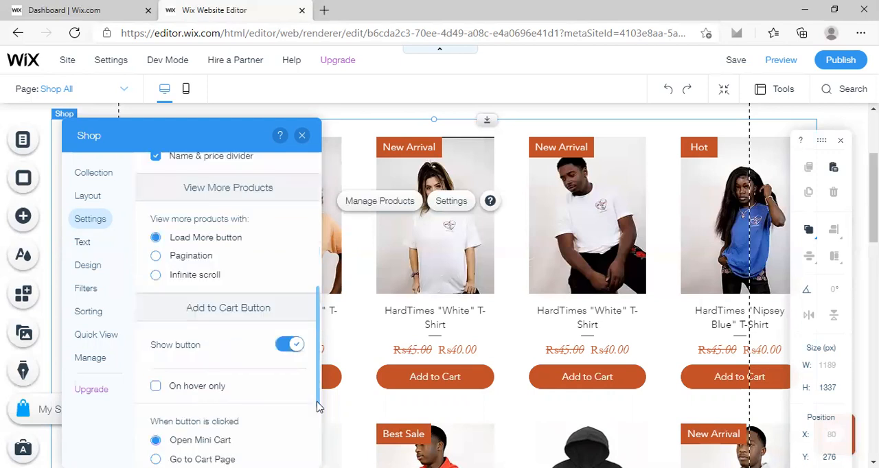
{"action": "scroll", "coordinate": [322, 354], "scroll_direction": "up", "scroll_amount": 1}
{"action": "scroll", "coordinate": [320, 316], "scroll_direction": "up", "scroll_amount": 2}
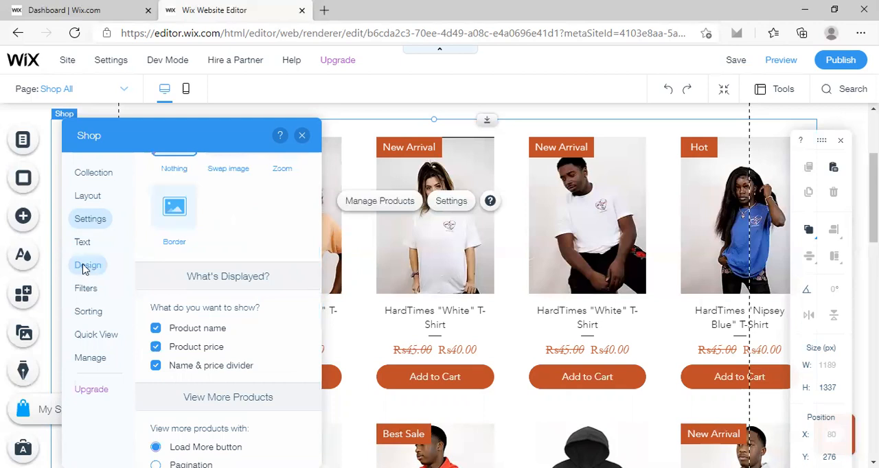
Set the gallery's background color to #111111 at 95% opacity and its filters and sorting opacity to 96%.
{"action": "left_click", "coordinate": [84, 268]}
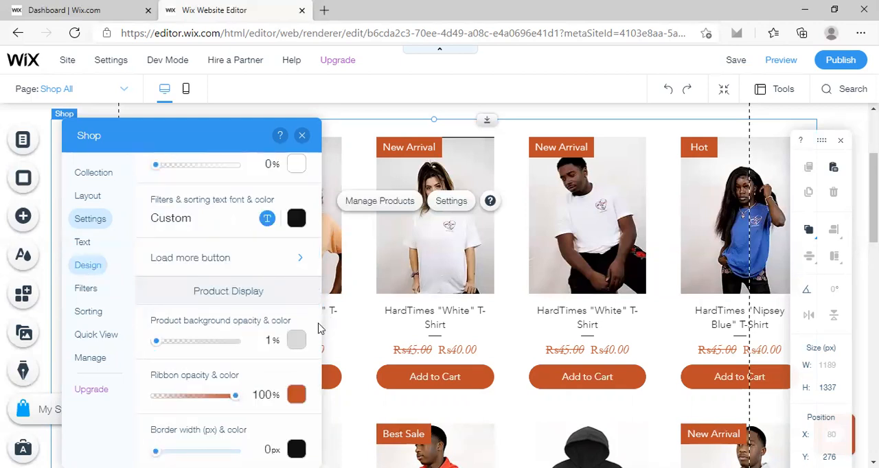
{"action": "scroll", "coordinate": [327, 240], "scroll_direction": "up", "scroll_amount": 2}
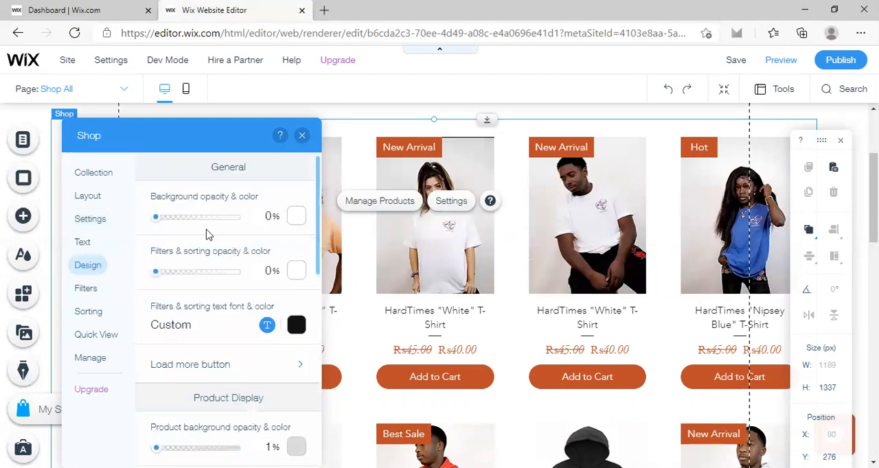
{"action": "left_click", "coordinate": [296, 225]}
{"action": "left_click", "coordinate": [320, 316]}
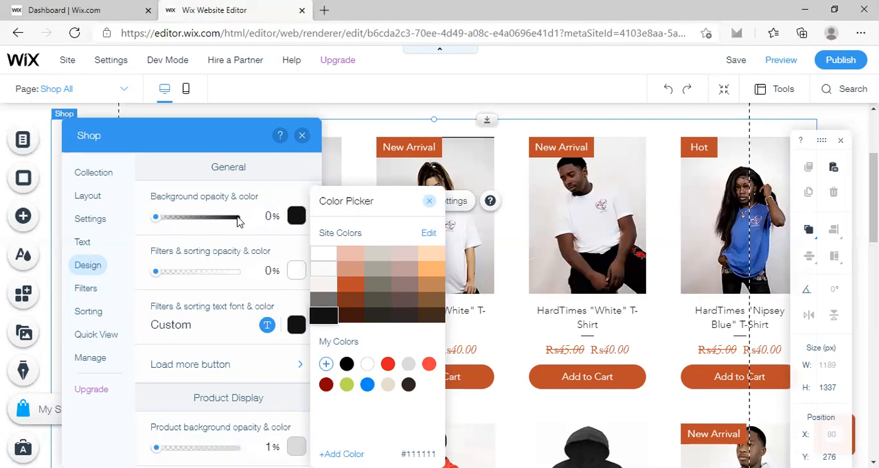
{"action": "left_click", "coordinate": [239, 221]}
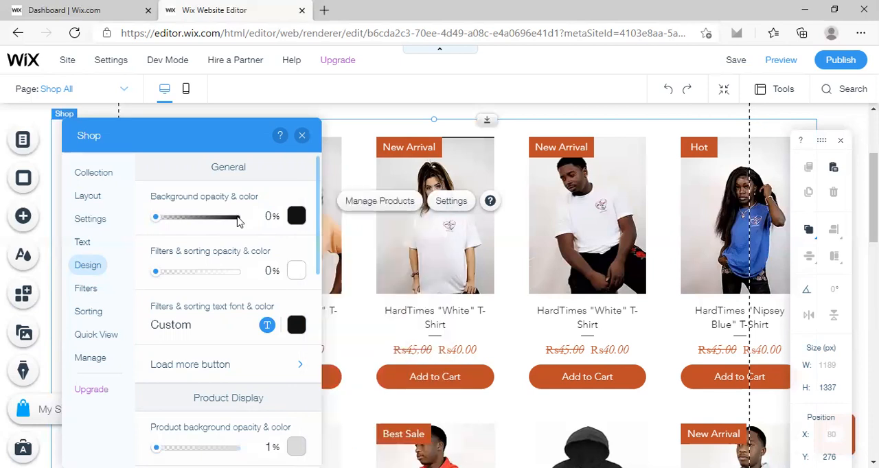
{"action": "left_click", "coordinate": [239, 221]}
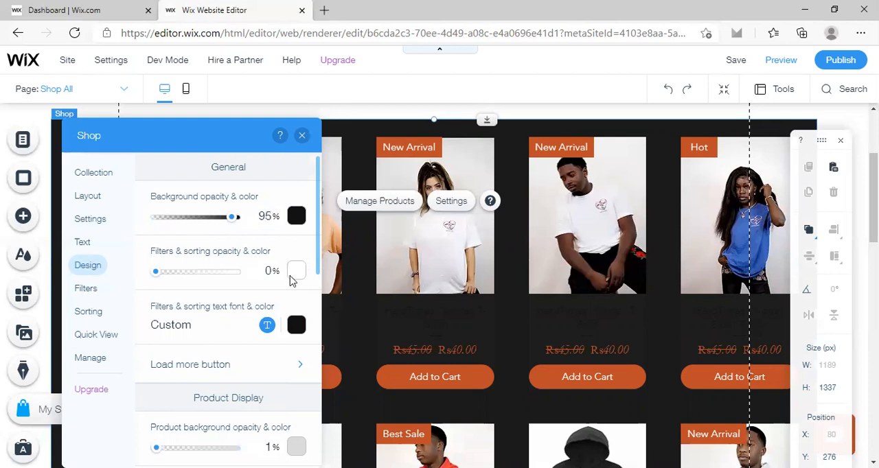
{"action": "left_click", "coordinate": [238, 276]}
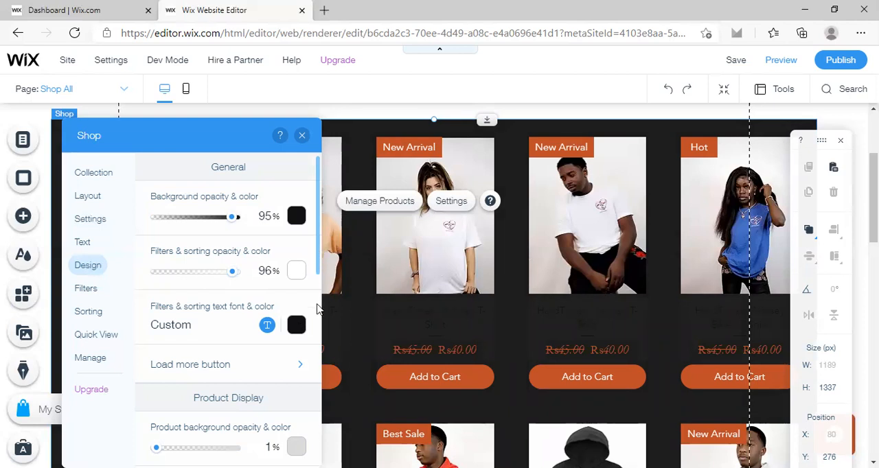
Set the product background opacity to 91% in the gallery's product display design, keeping the light grey color.
{"action": "scroll", "coordinate": [318, 309], "scroll_direction": "down", "scroll_amount": 2}
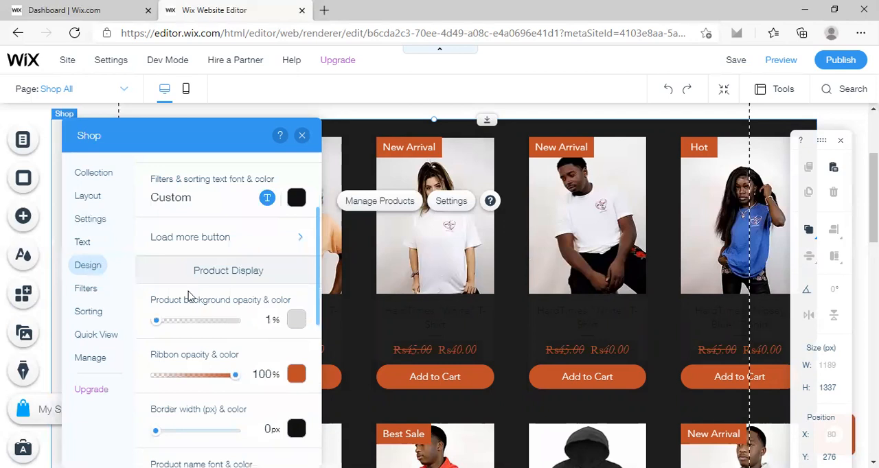
{"action": "scroll", "coordinate": [190, 296], "scroll_direction": "down", "scroll_amount": 1}
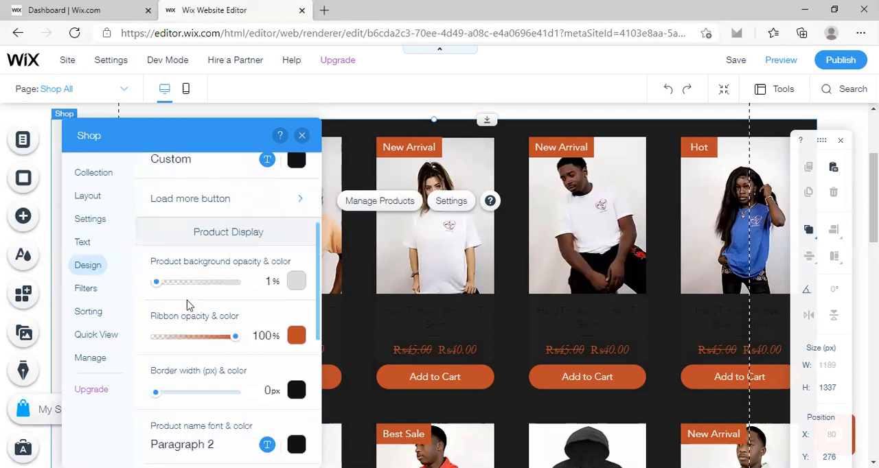
{"action": "left_click", "coordinate": [296, 283]}
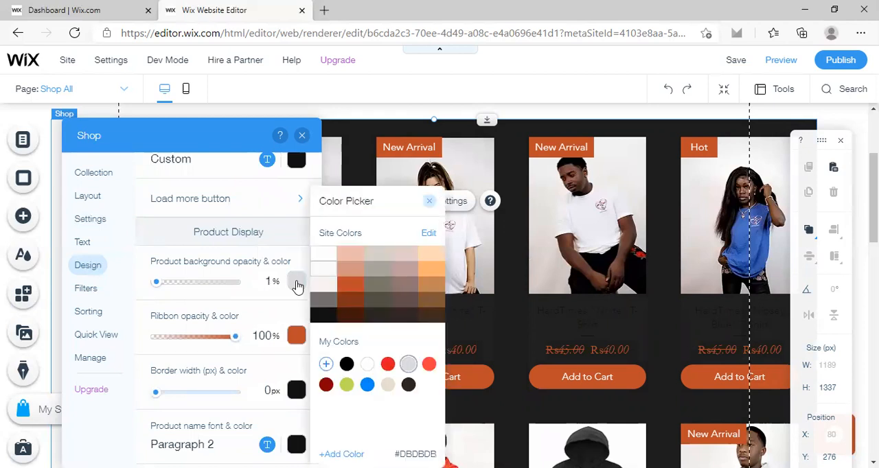
{"action": "left_click", "coordinate": [202, 283]}
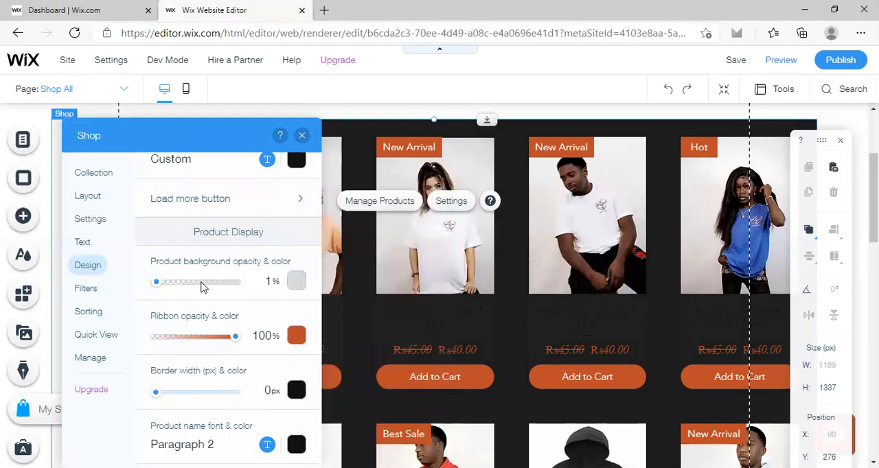
{"action": "left_click", "coordinate": [202, 282]}
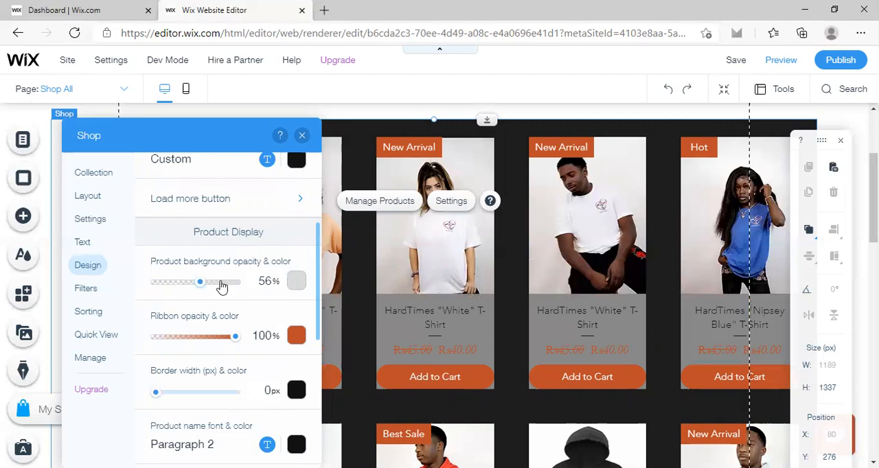
{"action": "left_click", "coordinate": [220, 282]}
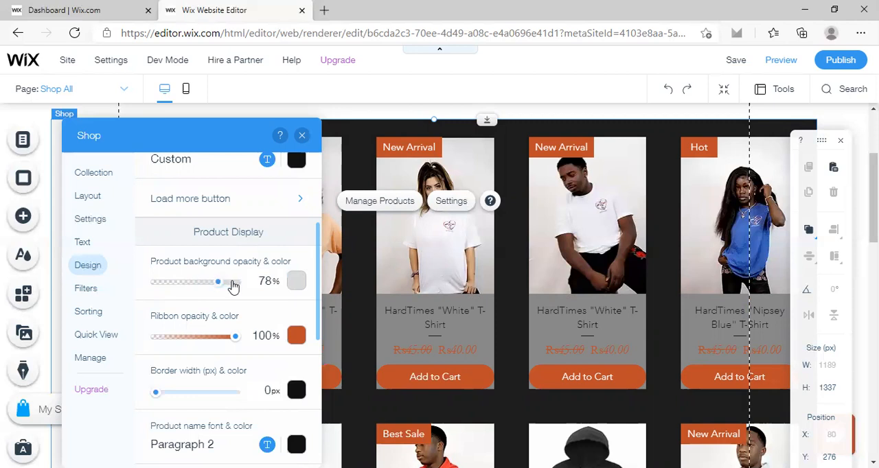
{"action": "left_click", "coordinate": [231, 282]}
{"action": "key", "text": "ctrl+z"}
{"action": "left_click", "coordinate": [231, 282]}
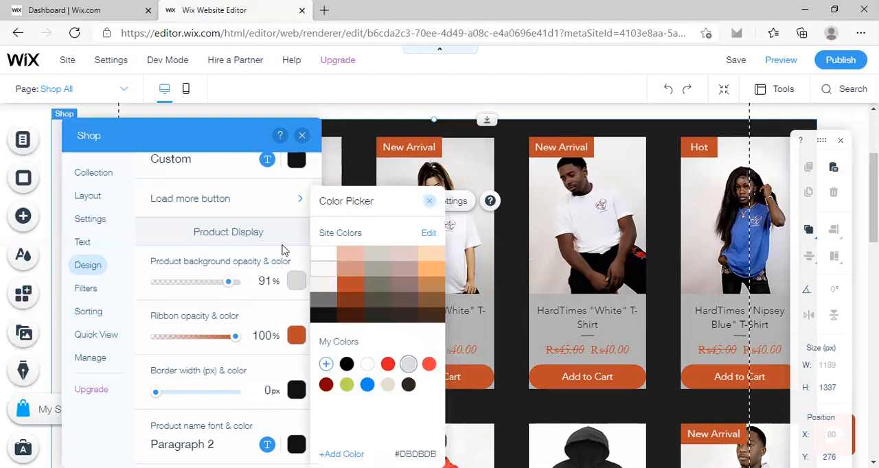
{"action": "left_click", "coordinate": [310, 214]}
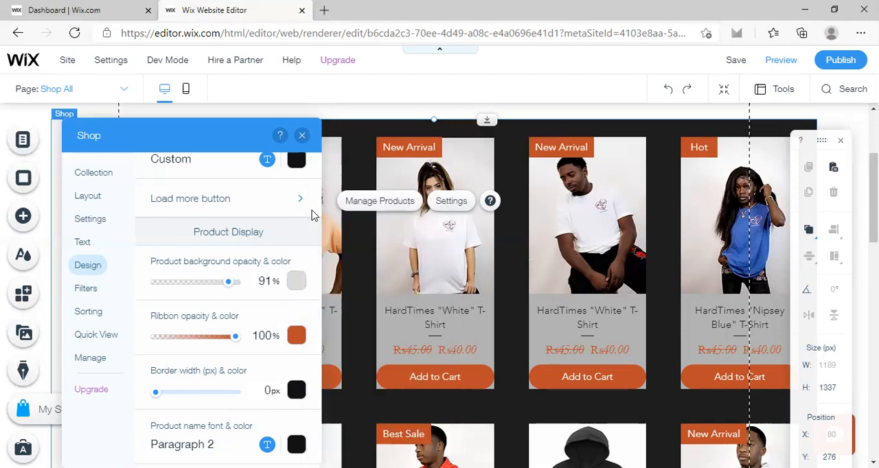
Check the gallery's filter options, enable its sorting options, and move the settings panel clear of the filter list.
{"action": "left_click", "coordinate": [87, 289]}
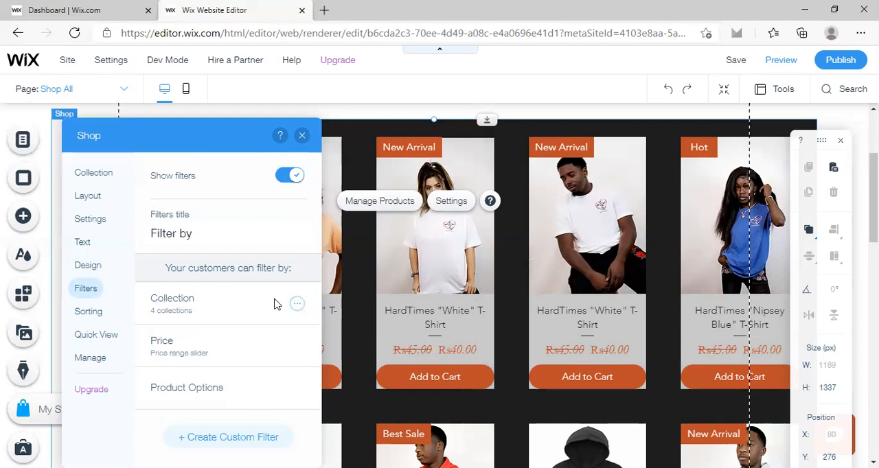
{"action": "left_click", "coordinate": [88, 314]}
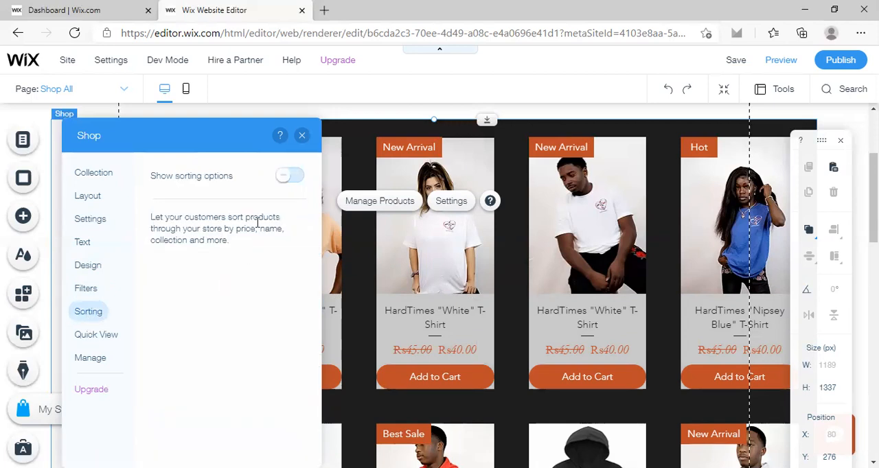
{"action": "left_click", "coordinate": [291, 177]}
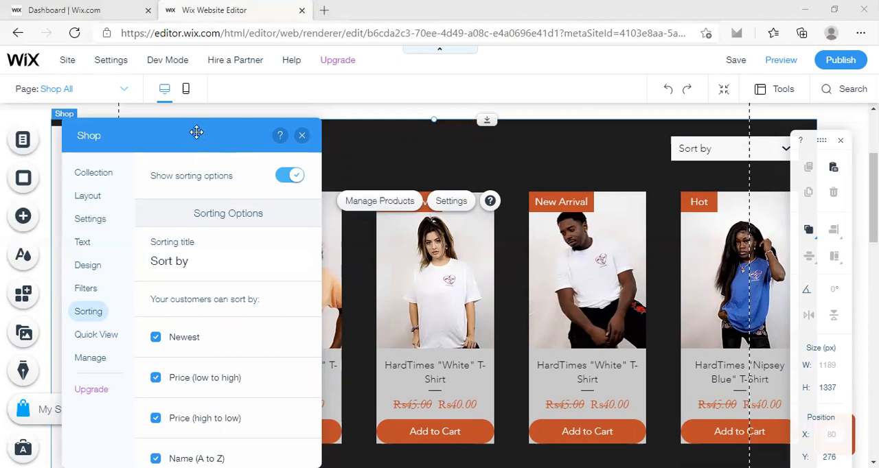
{"action": "left_click_drag", "start_coordinate": [196, 131], "coordinate": [184, 339]}
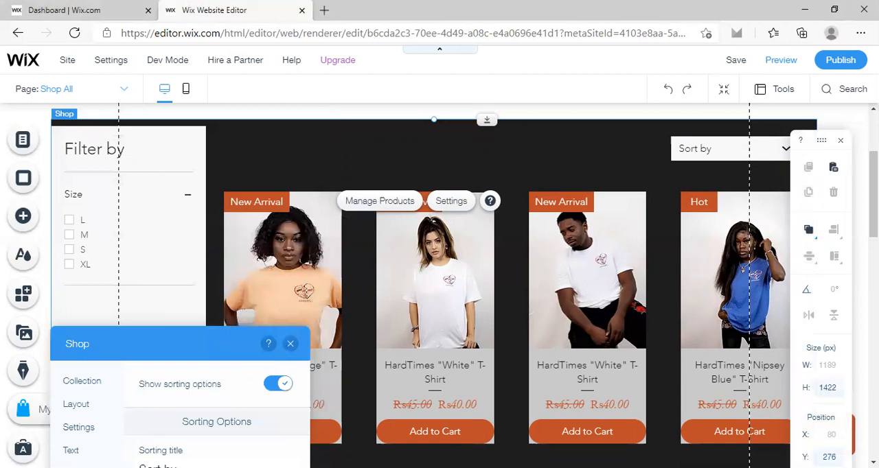
Examine the restyled Shop All page, including its filters, sorting control, dark background, product cards and Add to Cart buttons.
{"action": "scroll", "coordinate": [435, 285], "scroll_direction": "down", "scroll_amount": 1}
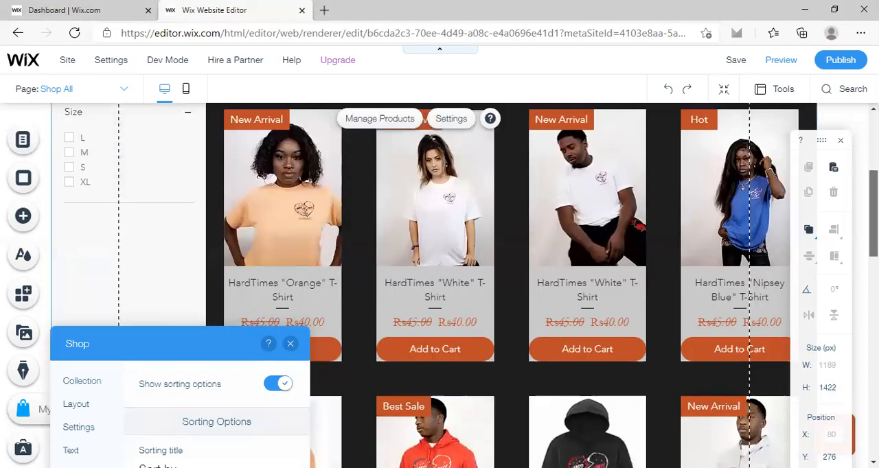
{"action": "scroll", "coordinate": [435, 285], "scroll_direction": "down", "scroll_amount": 1}
{"action": "scroll", "coordinate": [435, 285], "scroll_direction": "down", "scroll_amount": 2}
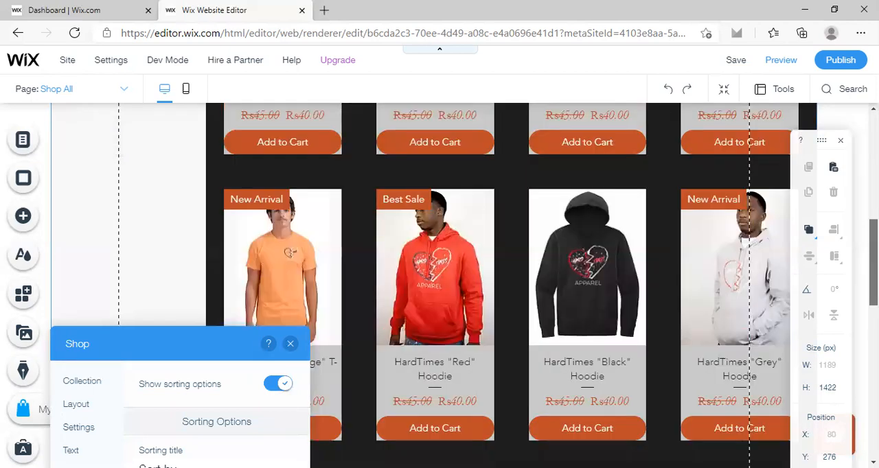
{"action": "scroll", "coordinate": [434, 285], "scroll_direction": "down", "scroll_amount": 1}
{"action": "scroll", "coordinate": [434, 285], "scroll_direction": "down", "scroll_amount": 1}
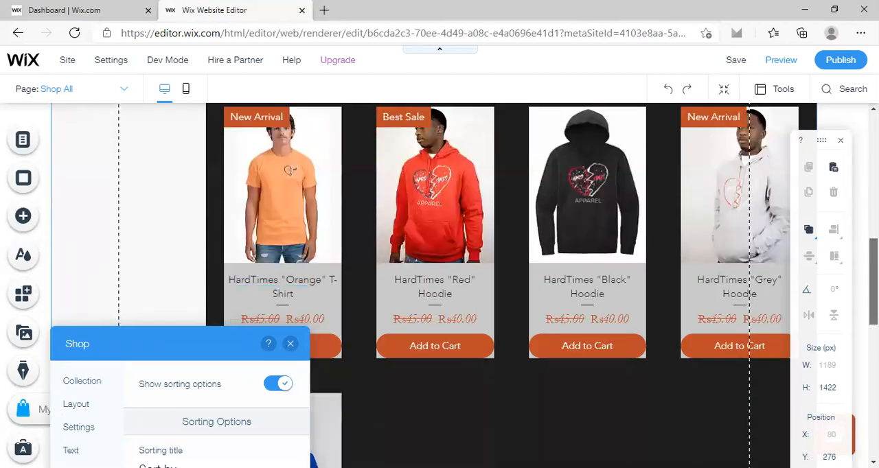
{"action": "scroll", "coordinate": [435, 285], "scroll_direction": "down", "scroll_amount": 1}
{"action": "scroll", "coordinate": [434, 285], "scroll_direction": "down", "scroll_amount": 5}
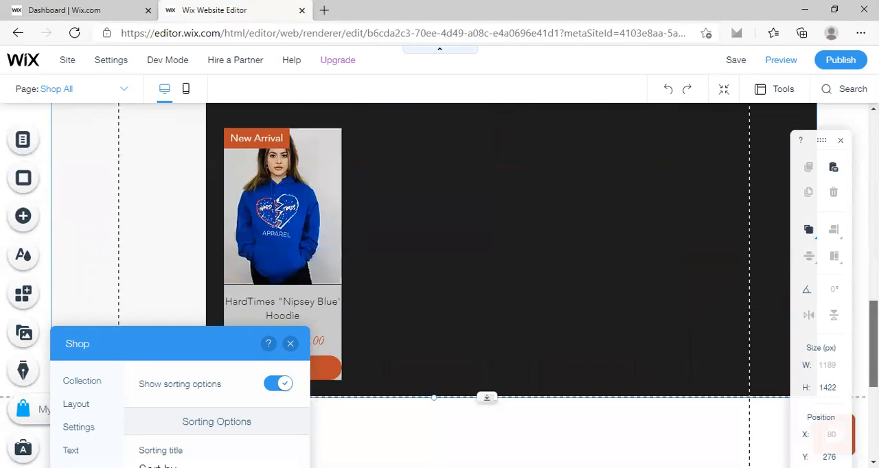
{"action": "scroll", "coordinate": [435, 285], "scroll_direction": "down", "scroll_amount": 1}
{"action": "scroll", "coordinate": [435, 285], "scroll_direction": "up", "scroll_amount": 6}
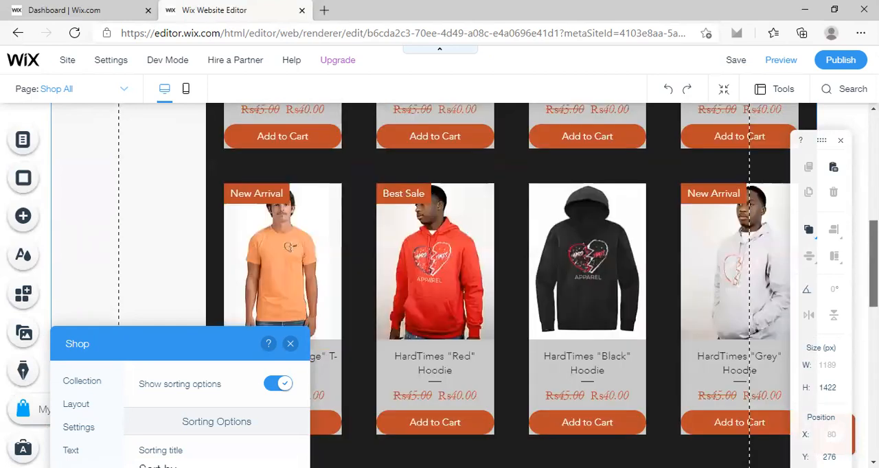
{"action": "scroll", "coordinate": [435, 285], "scroll_direction": "up", "scroll_amount": 2}
{"action": "scroll", "coordinate": [434, 285], "scroll_direction": "up", "scroll_amount": 4}
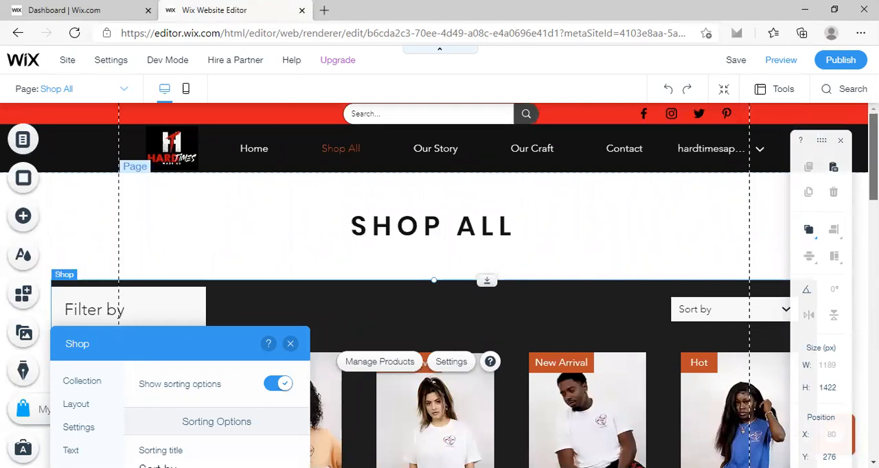
{"action": "scroll", "coordinate": [440, 285], "scroll_direction": "down", "scroll_amount": 2}
{"action": "scroll", "coordinate": [434, 285], "scroll_direction": "down", "scroll_amount": 1}
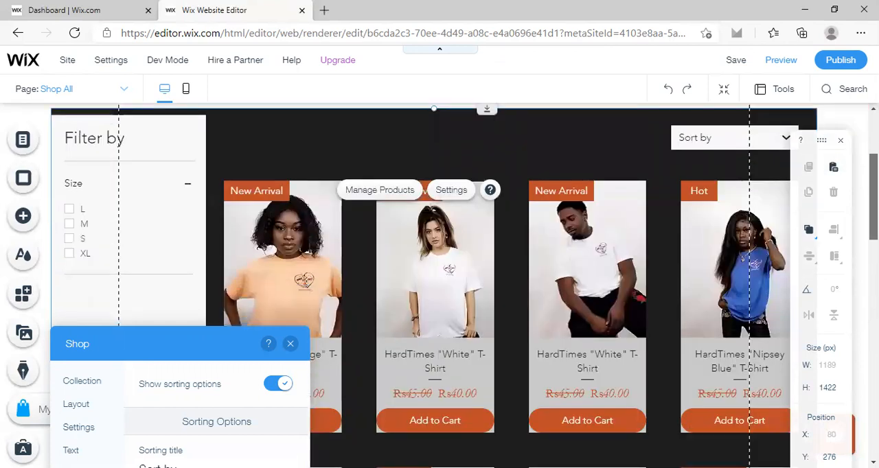
{"action": "scroll", "coordinate": [439, 285], "scroll_direction": "up", "scroll_amount": 3}
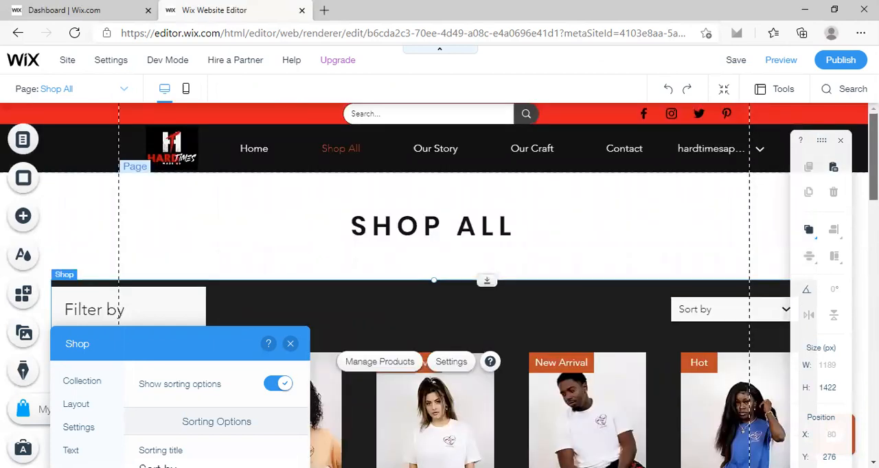
{"action": "scroll", "coordinate": [440, 285], "scroll_direction": "down", "scroll_amount": 3}
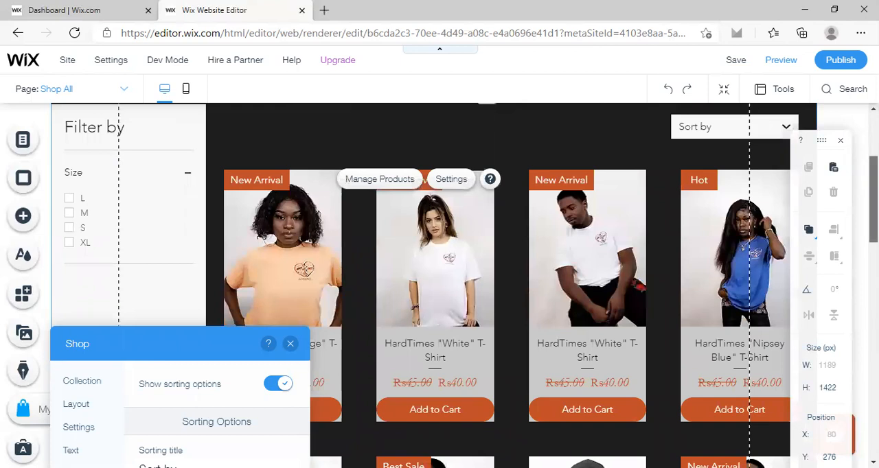
{"action": "scroll", "coordinate": [439, 285], "scroll_direction": "up", "scroll_amount": 1}
{"action": "scroll", "coordinate": [439, 285], "scroll_direction": "up", "scroll_amount": 3}
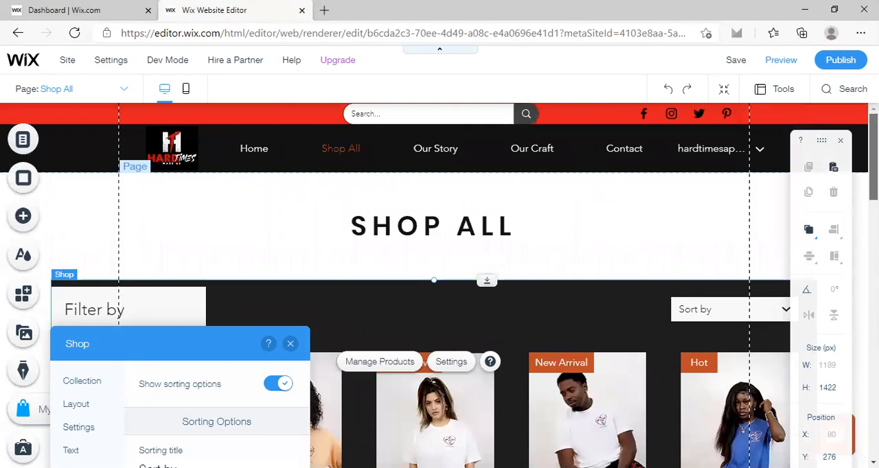
{"action": "scroll", "coordinate": [439, 285], "scroll_direction": "down", "scroll_amount": 5}
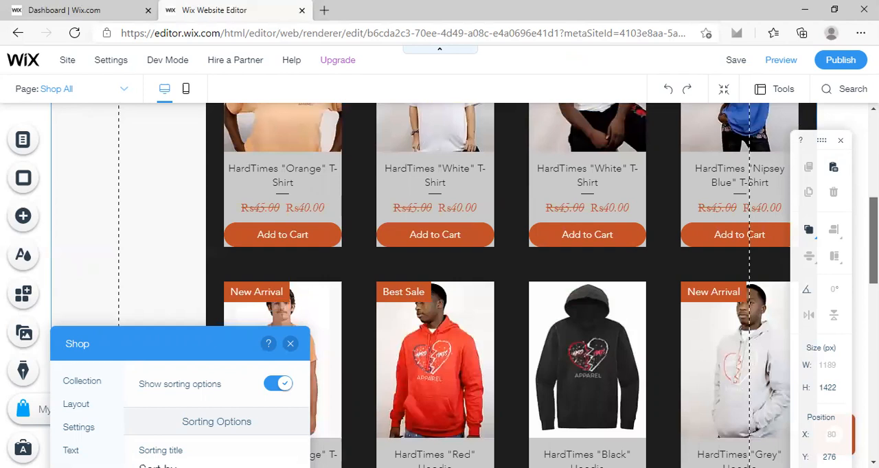
{"action": "scroll", "coordinate": [439, 285], "scroll_direction": "up", "scroll_amount": 5}
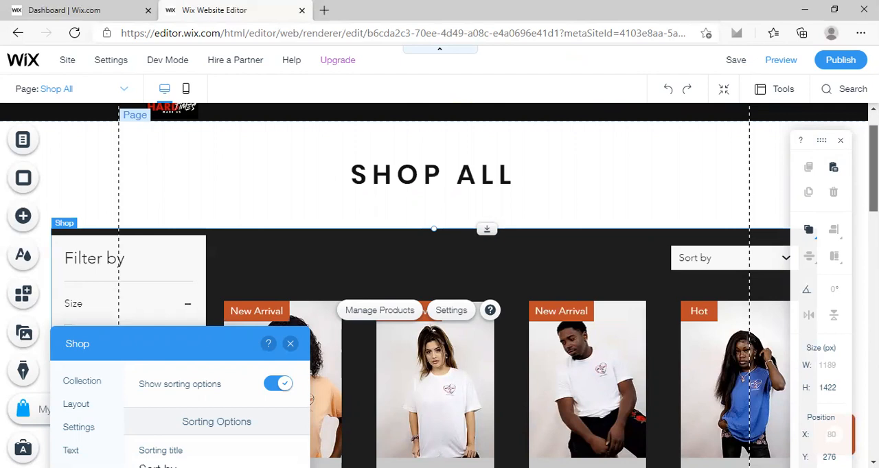
{"action": "scroll", "coordinate": [440, 285], "scroll_direction": "down", "scroll_amount": 2}
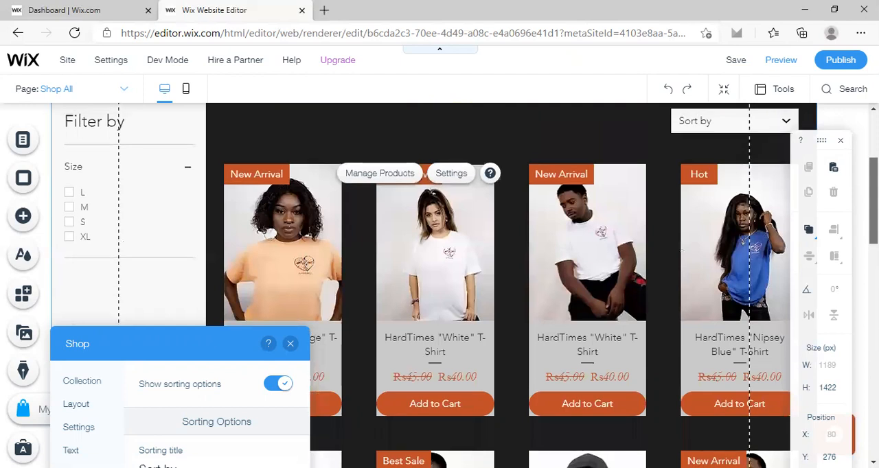
{"action": "scroll", "coordinate": [434, 285], "scroll_direction": "up", "scroll_amount": 3}
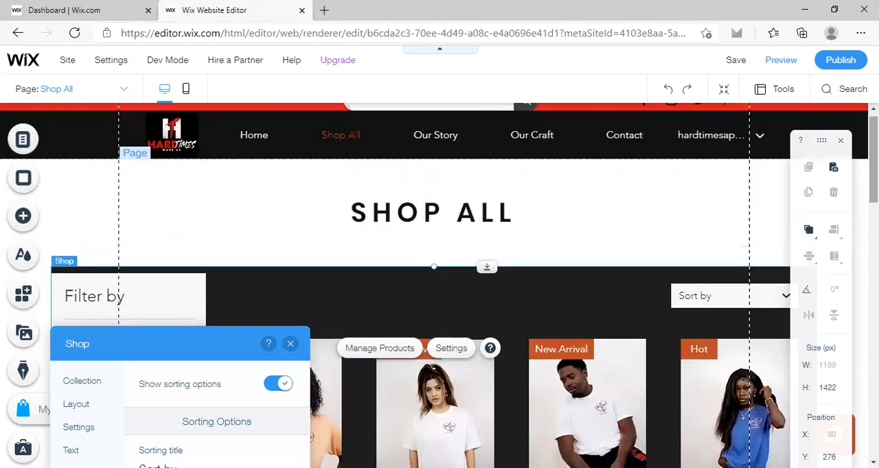